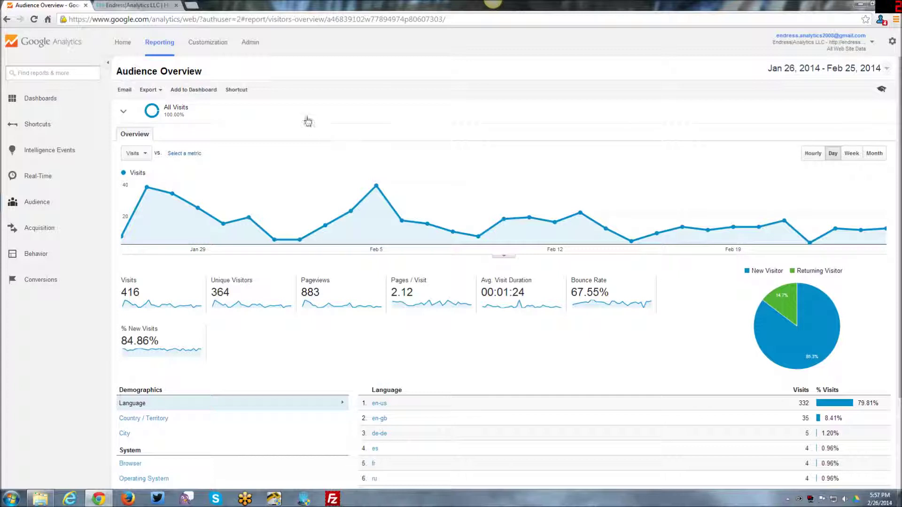
Start a new goal in the All Web Site Data view from the Contact us template, keeping its name and the Destination type.
{"action": "left_click", "coordinate": [250, 46]}
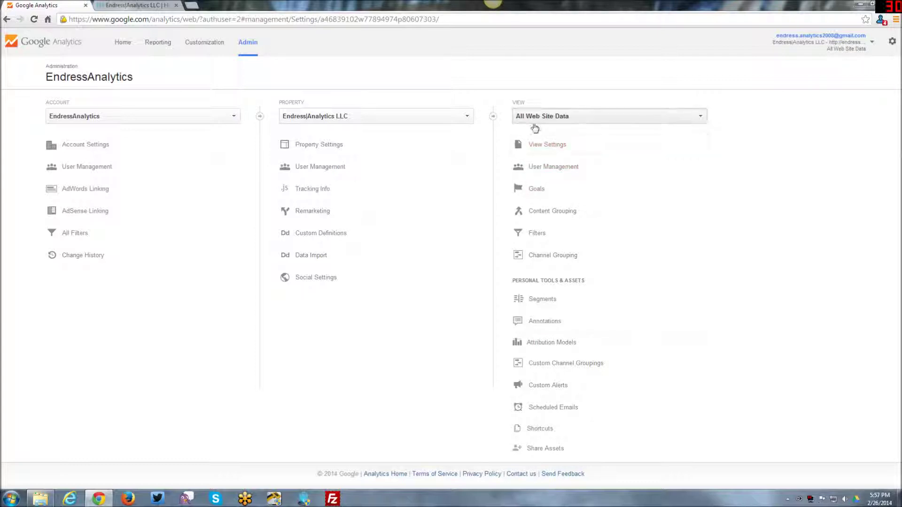
{"action": "left_click", "coordinate": [537, 191]}
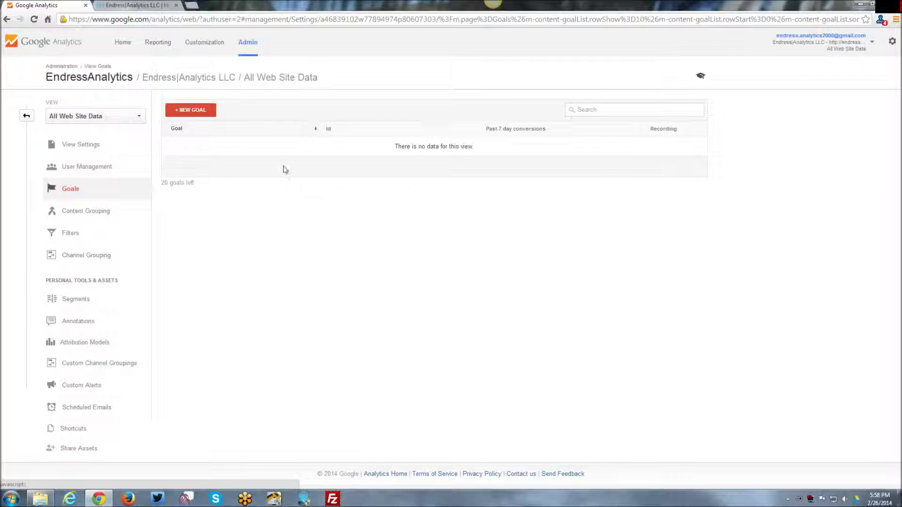
{"action": "left_click", "coordinate": [202, 112]}
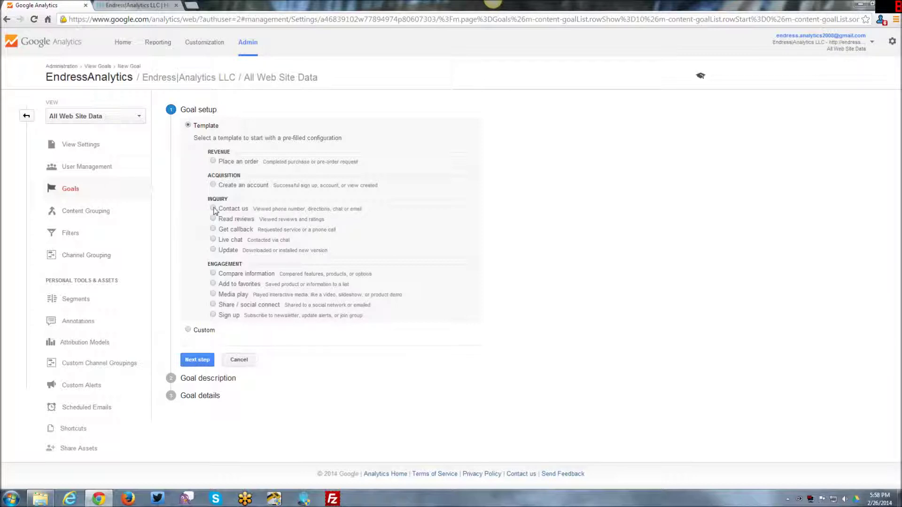
{"action": "left_click", "coordinate": [213, 209]}
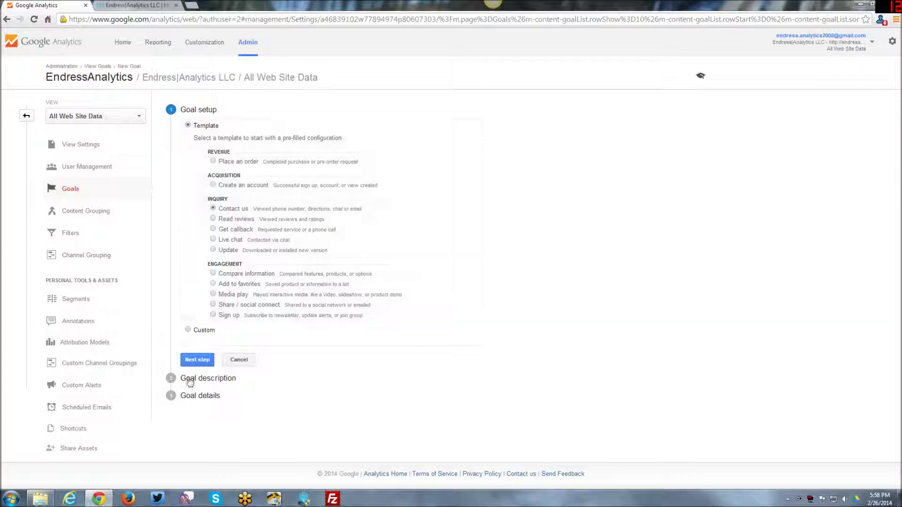
{"action": "left_click", "coordinate": [194, 361]}
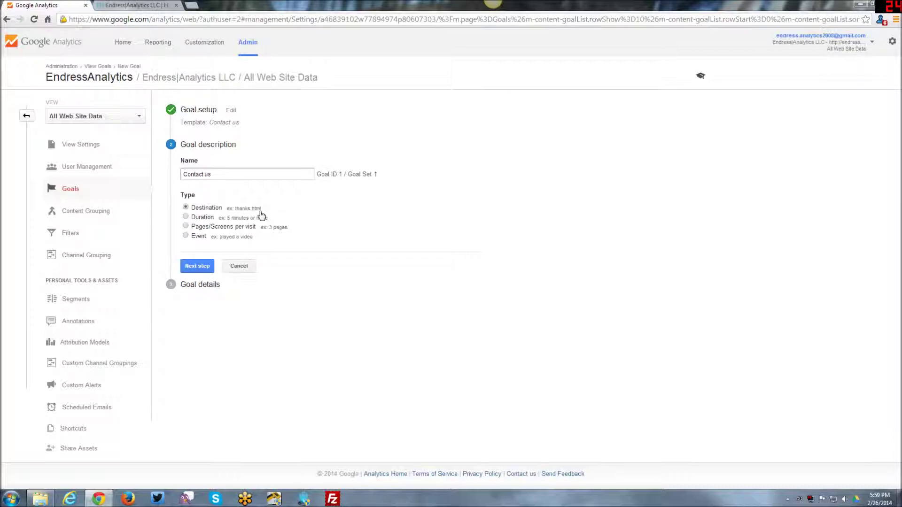
{"action": "left_click", "coordinate": [197, 265]}
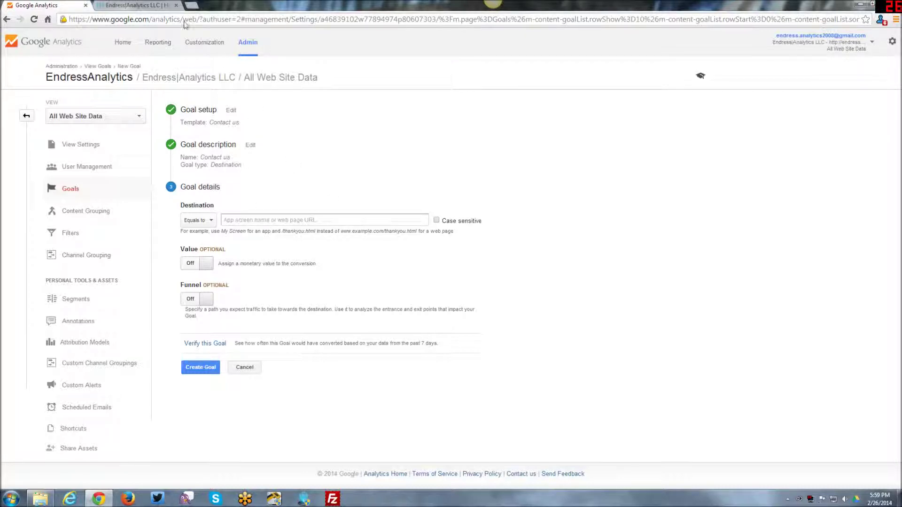
Switch to the Endress|Analytics website and look over the form on its Contact page.
{"action": "left_click", "coordinate": [142, 6]}
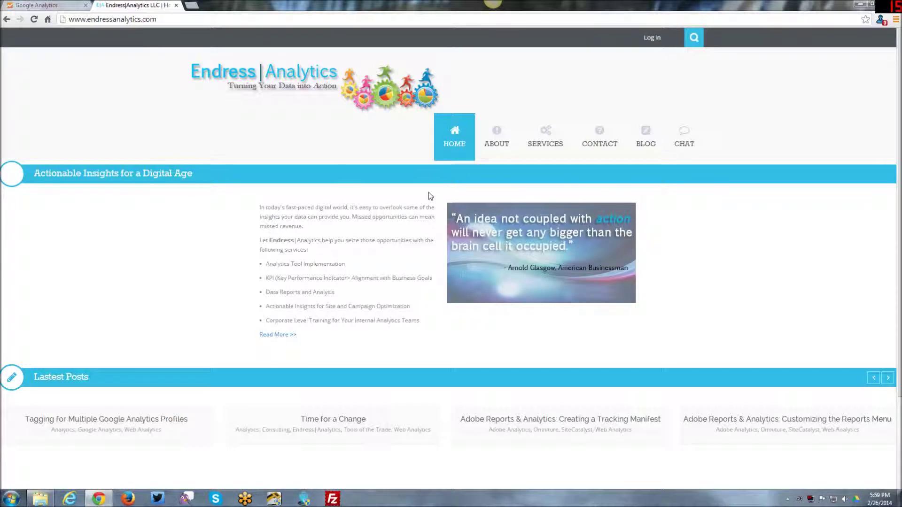
{"action": "left_click", "coordinate": [605, 134]}
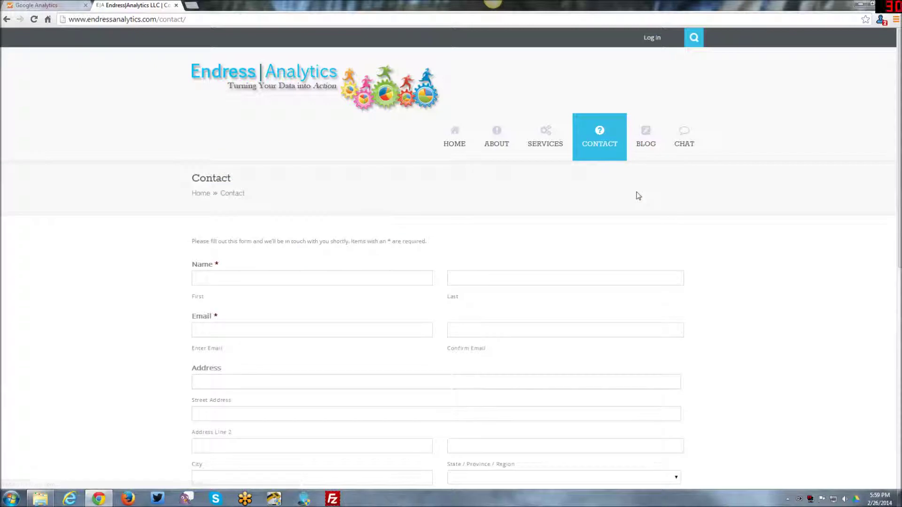
{"action": "scroll", "coordinate": [695, 205], "scroll_direction": "down", "scroll_amount": 7}
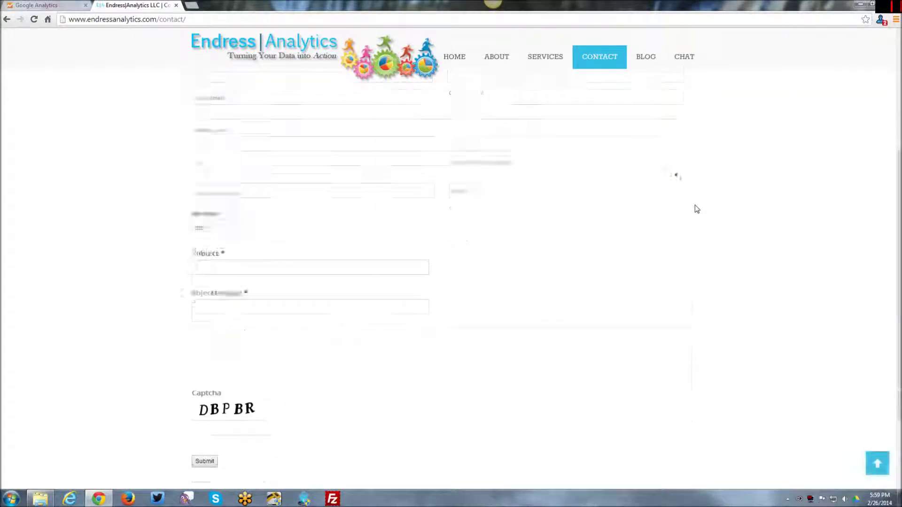
{"action": "scroll", "coordinate": [695, 206], "scroll_direction": "up", "scroll_amount": 8}
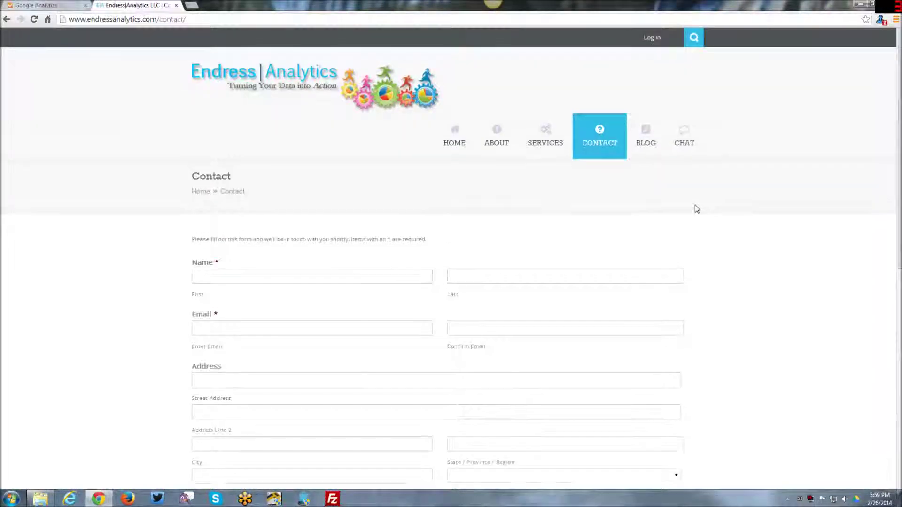
{"action": "scroll", "coordinate": [209, 300], "scroll_direction": "down", "scroll_amount": 3}
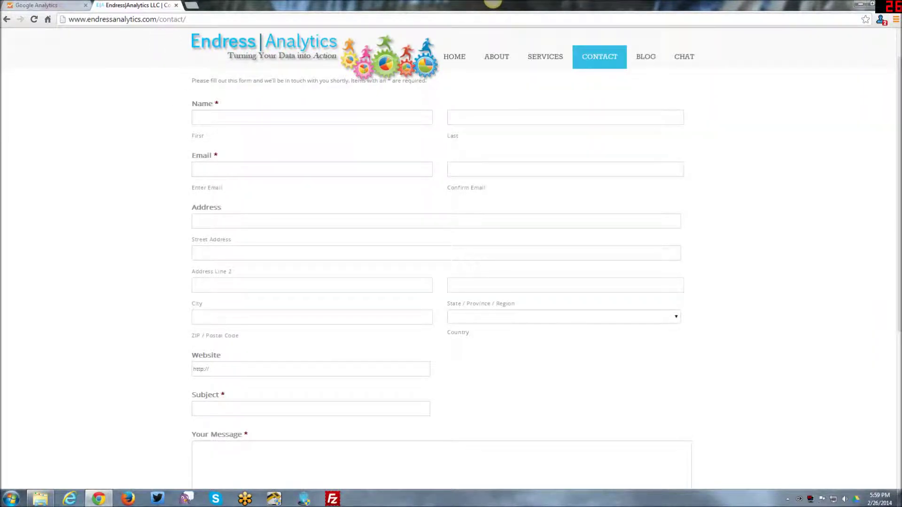
{"action": "left_click_drag", "start_coordinate": [159, 19], "coordinate": [186, 19]}
{"action": "type", "text": "thank-you"}
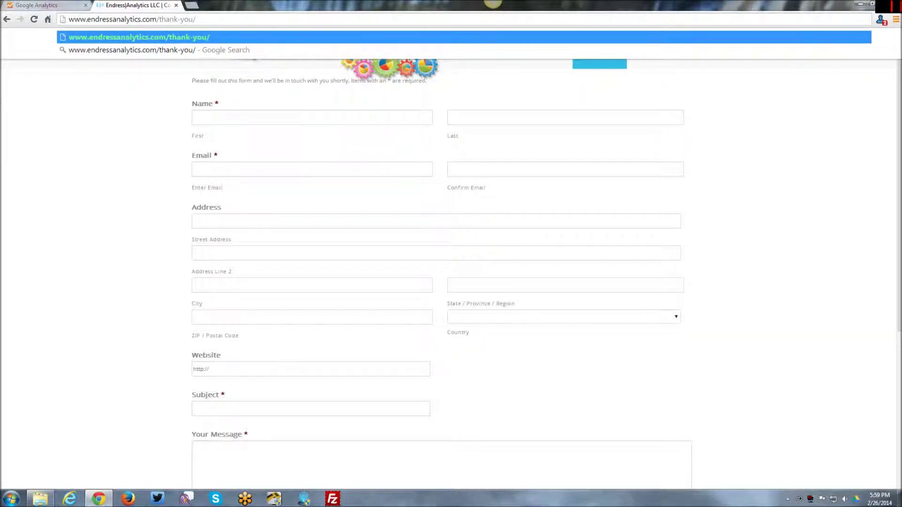
{"action": "key", "text": "Return"}
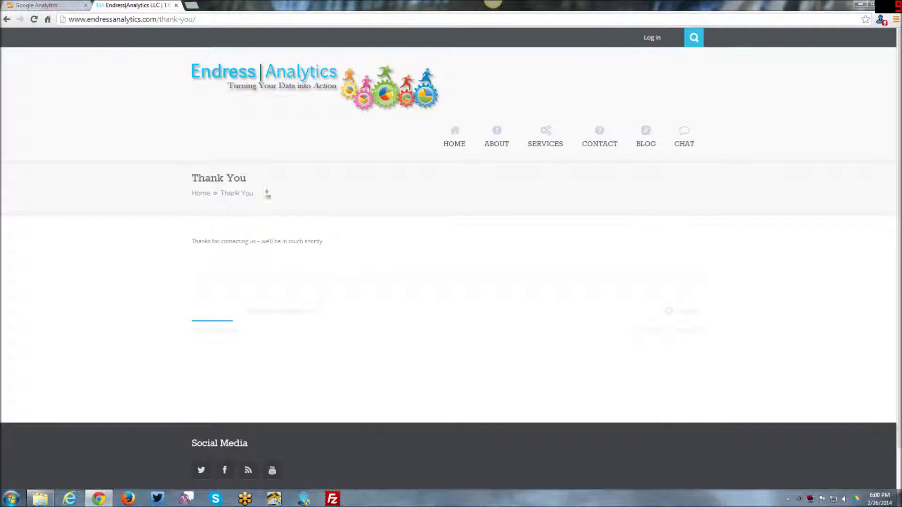
Copy the thank-you page's full address into the goal's Destination in Google Analytics, keeping the Equals to match.
{"action": "left_click", "coordinate": [136, 22]}
{"action": "right_click", "coordinate": [136, 23]}
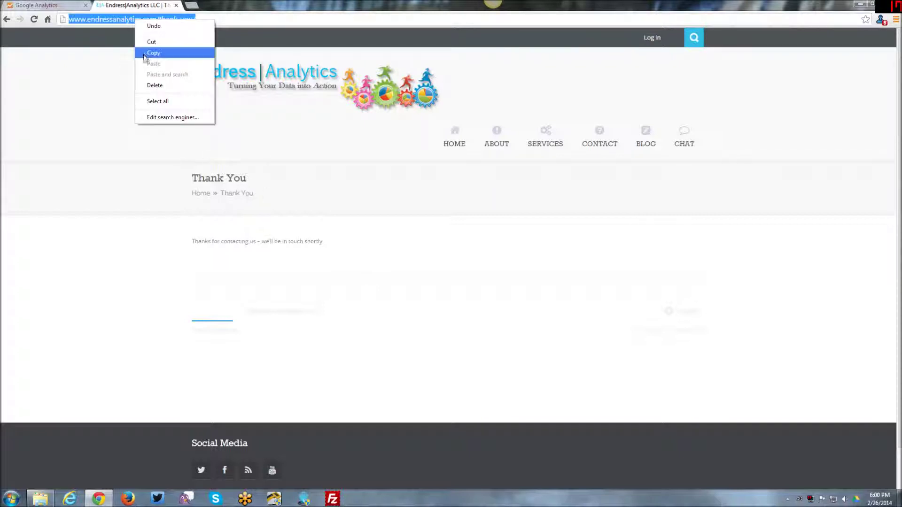
{"action": "left_click", "coordinate": [146, 53]}
{"action": "left_click", "coordinate": [38, 5]}
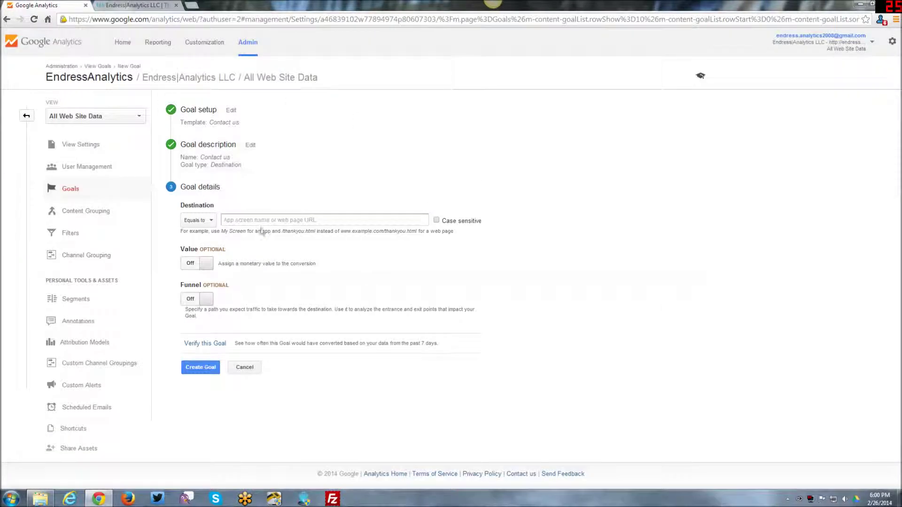
{"action": "left_click", "coordinate": [329, 220]}
{"action": "right_click", "coordinate": [243, 221]}
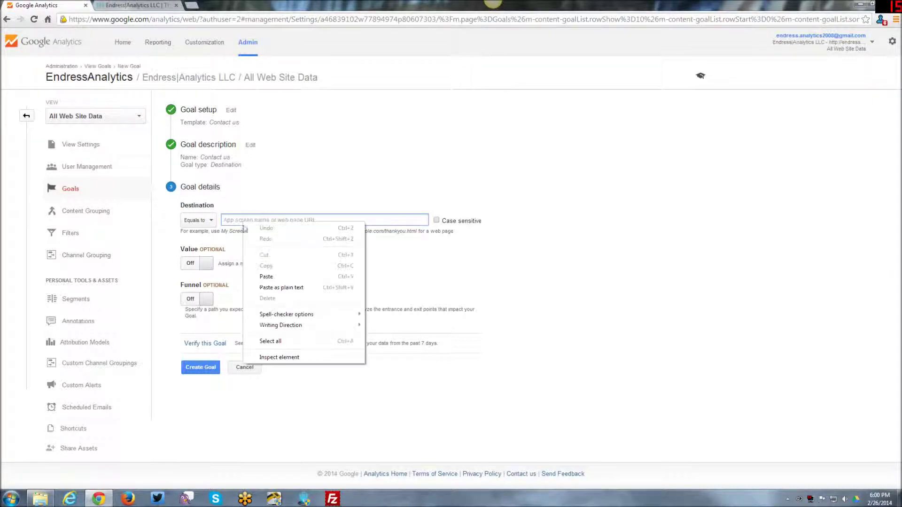
{"action": "left_click", "coordinate": [258, 276]}
{"action": "left_click", "coordinate": [209, 221]}
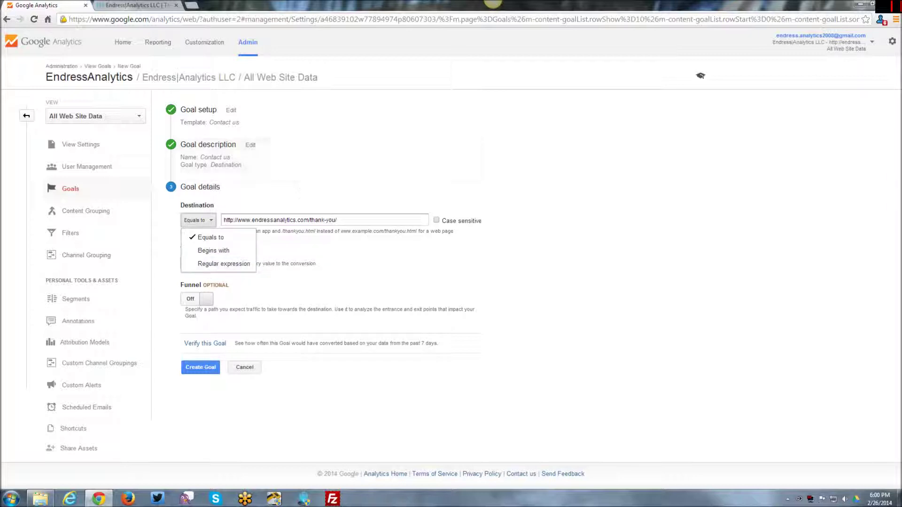
{"action": "left_click", "coordinate": [337, 220]}
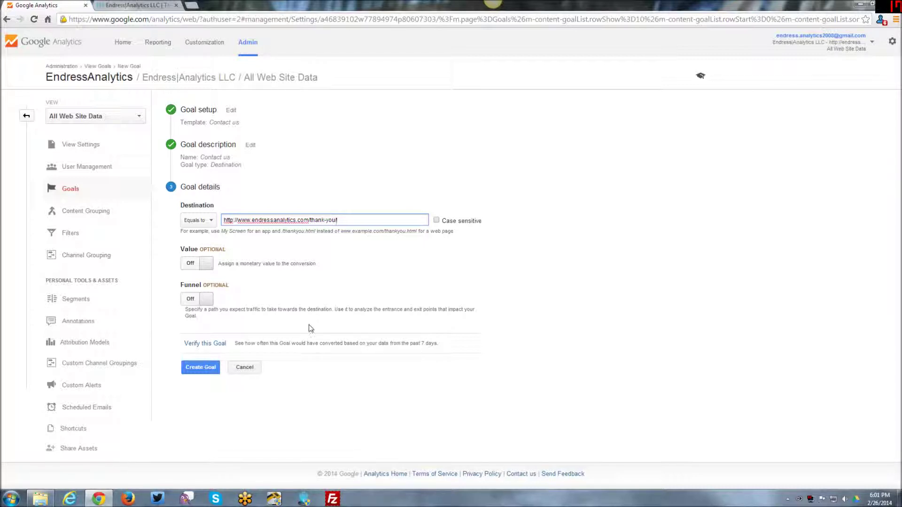
Turn on the goal's funnel and name its first step Home.
{"action": "left_click", "coordinate": [204, 304]}
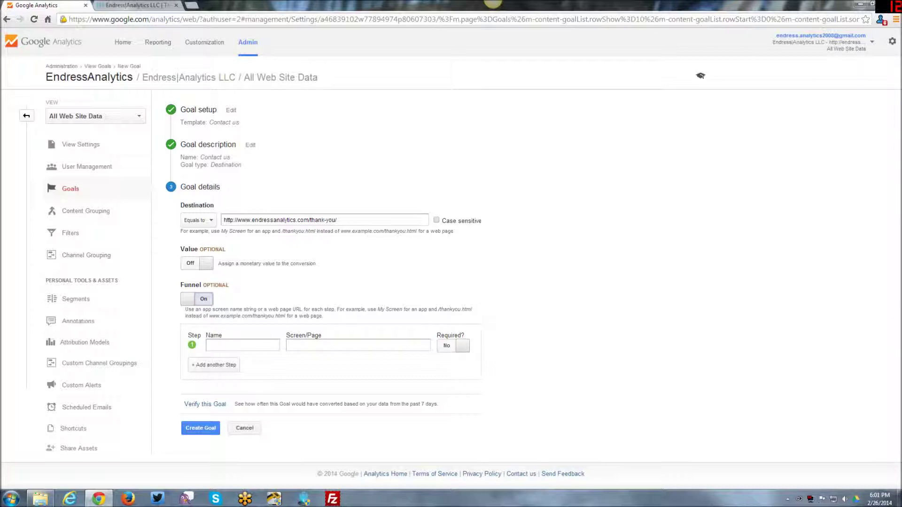
{"action": "left_click", "coordinate": [210, 345]}
{"action": "left_click", "coordinate": [328, 343]}
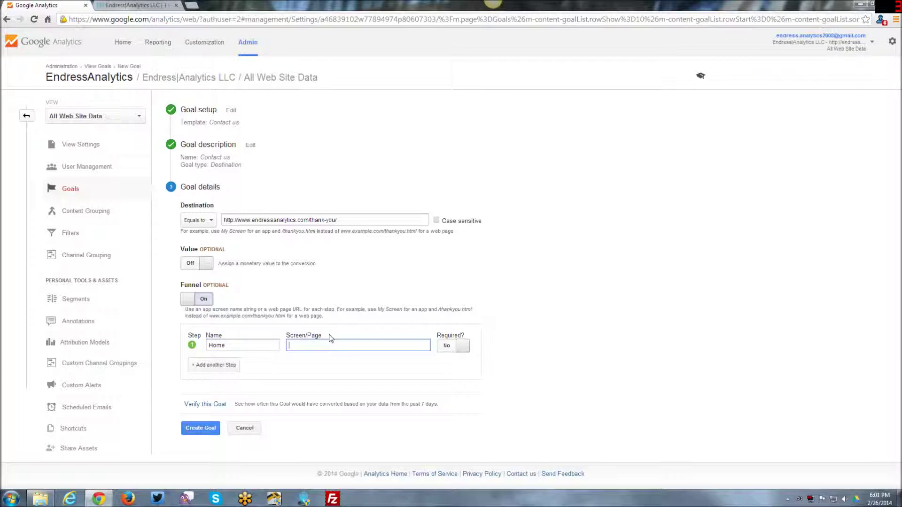
{"action": "left_click", "coordinate": [153, 9]}
{"action": "left_click", "coordinate": [7, 19]}
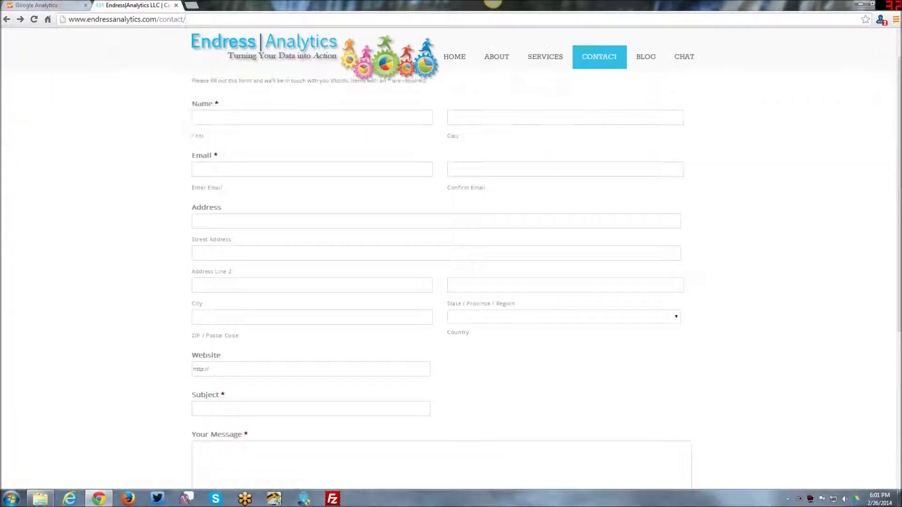
{"action": "double_click", "coordinate": [95, 20]}
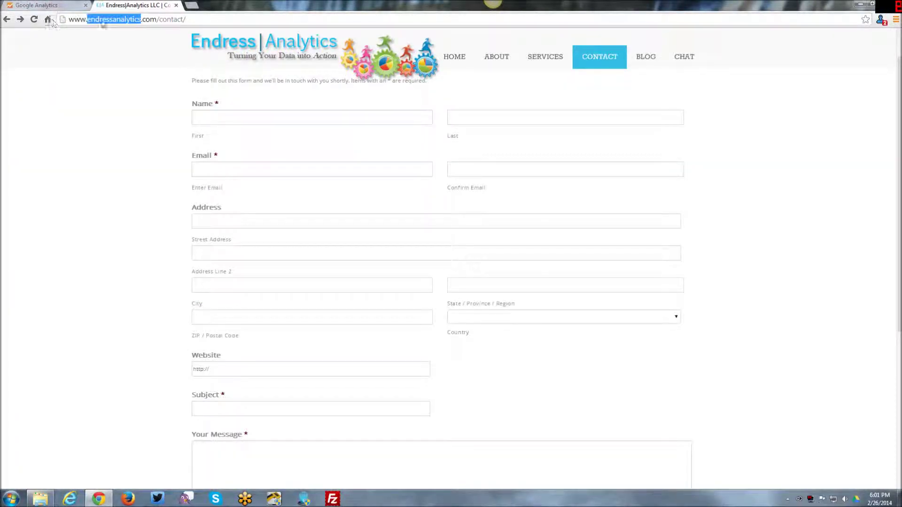
{"action": "left_click", "coordinate": [69, 19]}
{"action": "left_click_drag", "start_coordinate": [68, 19], "coordinate": [159, 20]}
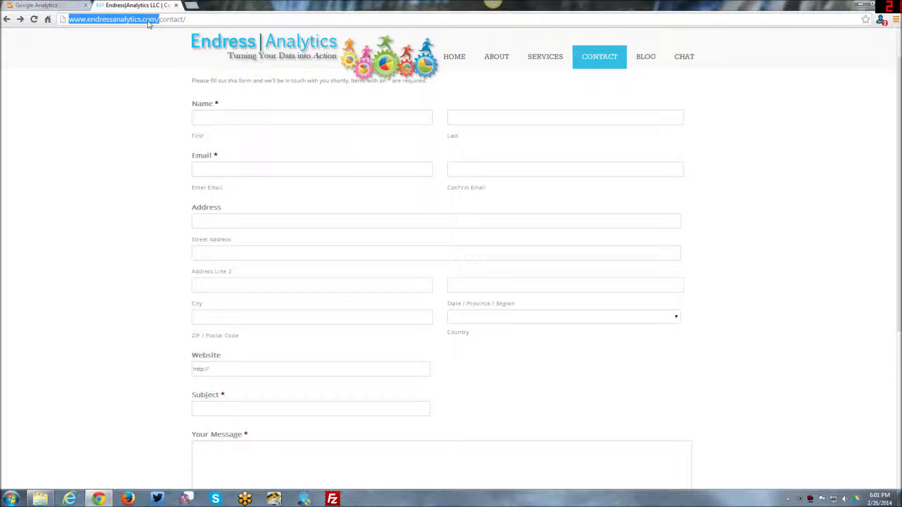
{"action": "right_click", "coordinate": [143, 21]}
{"action": "left_click", "coordinate": [155, 55]}
{"action": "left_click", "coordinate": [67, 9]}
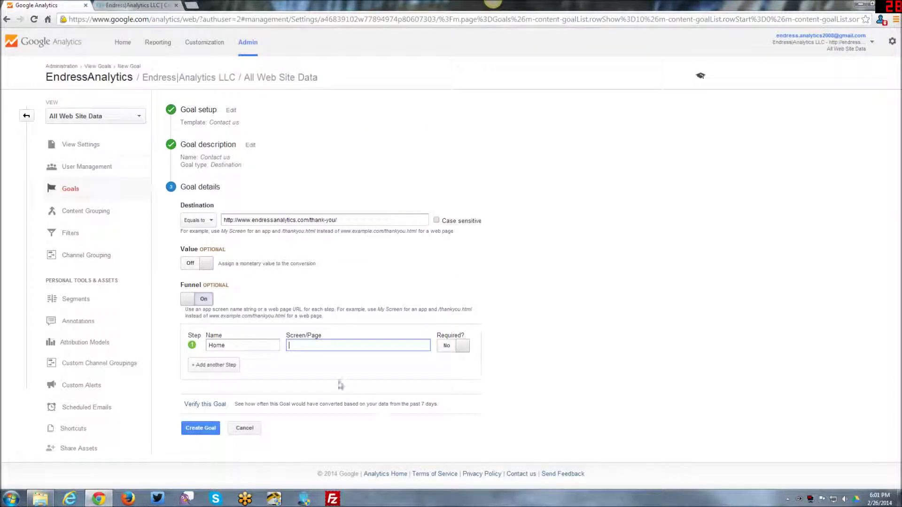
{"action": "right_click", "coordinate": [317, 345]}
{"action": "left_click", "coordinate": [339, 394]}
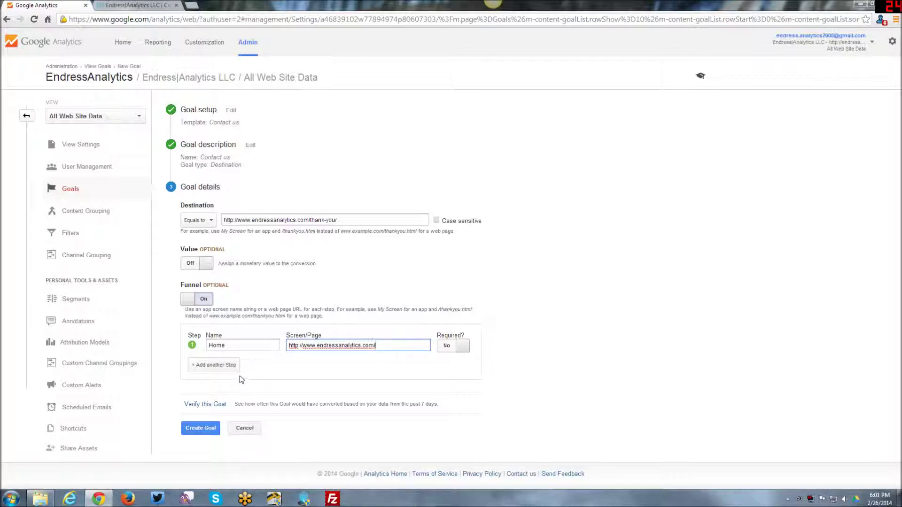
Add a second funnel step named Contact.
{"action": "left_click", "coordinate": [221, 365]}
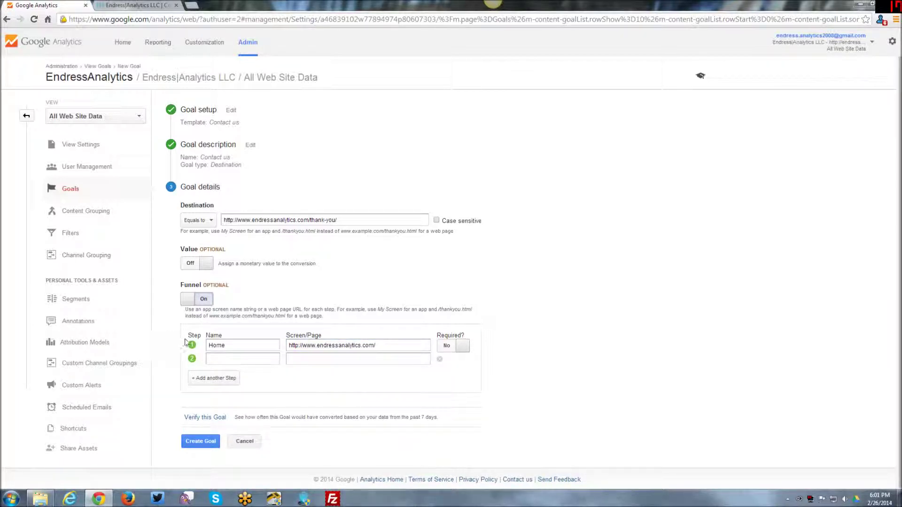
{"action": "left_click", "coordinate": [226, 360]}
{"action": "type", "text": "Contact"}
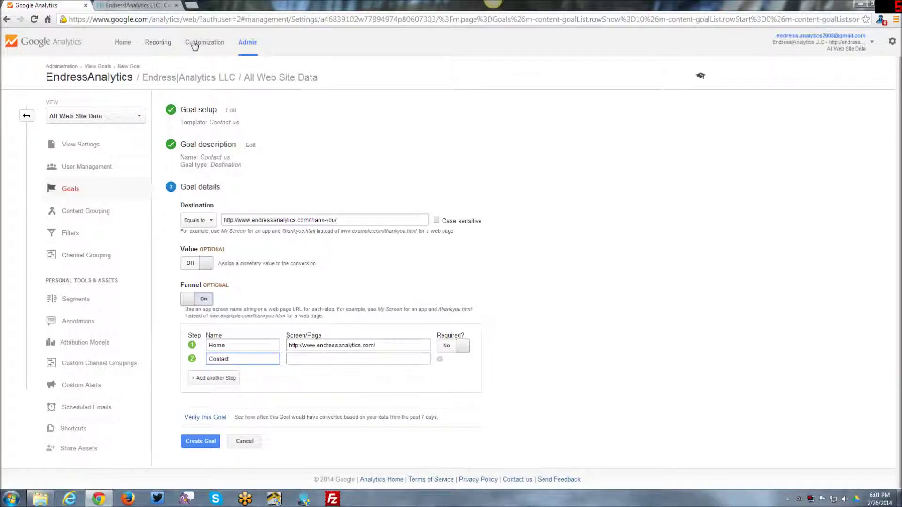
{"action": "left_click", "coordinate": [156, 6]}
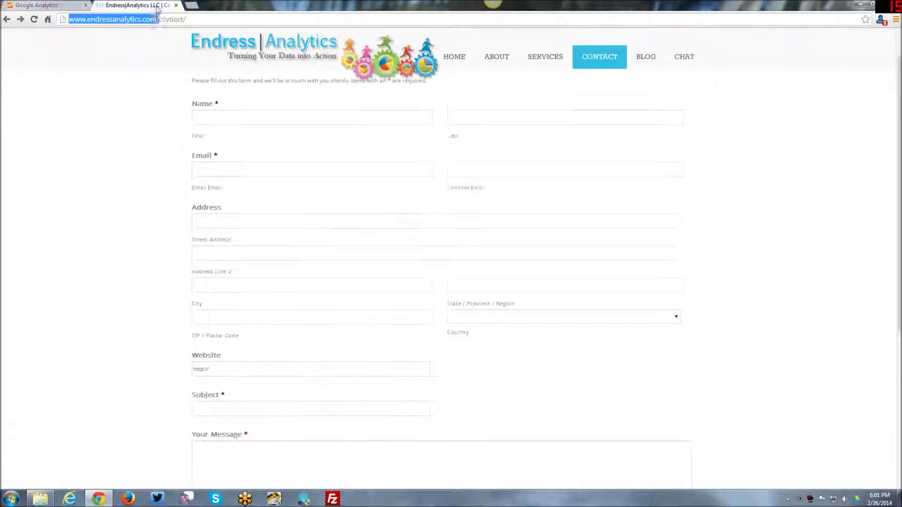
{"action": "left_click_drag", "start_coordinate": [184, 19], "coordinate": [68, 19]}
{"action": "right_click", "coordinate": [173, 19]}
{"action": "left_click", "coordinate": [182, 43]}
{"action": "left_click", "coordinate": [37, 5]}
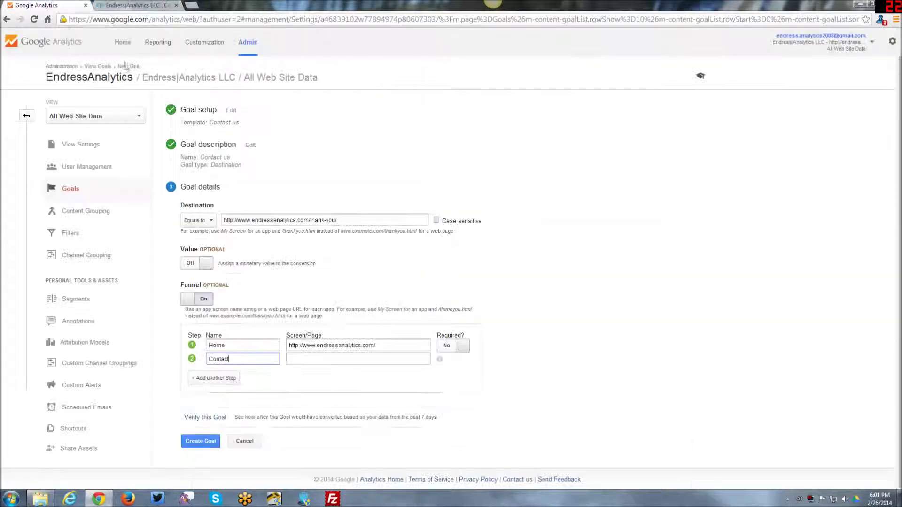
{"action": "left_click", "coordinate": [291, 359]}
{"action": "key", "text": "ctrl+v"}
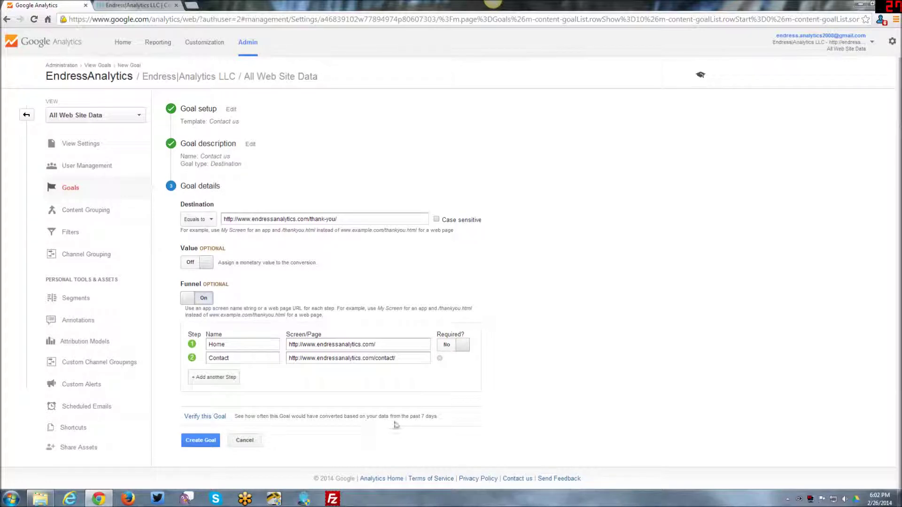
Verify the Contact us goal against the past 7 days of data and create it.
{"action": "left_click", "coordinate": [219, 417]}
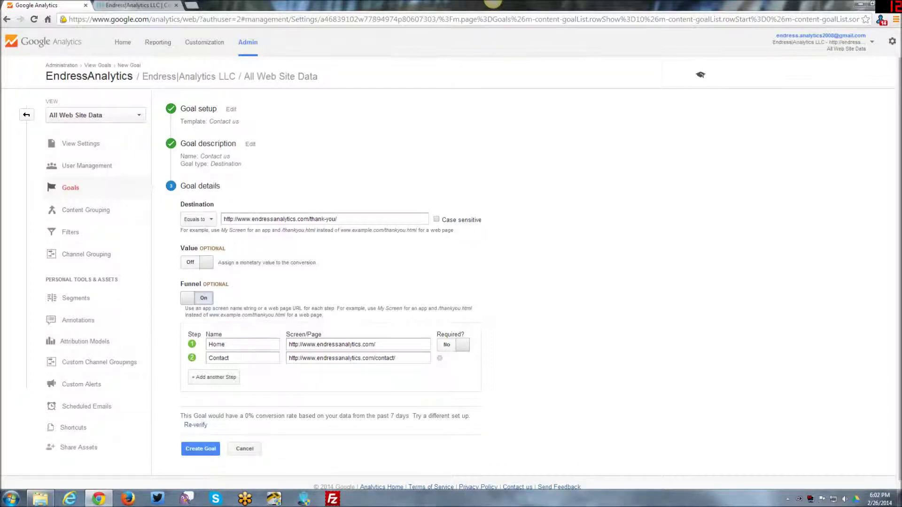
{"action": "scroll", "coordinate": [318, 417], "scroll_direction": "down", "scroll_amount": 1}
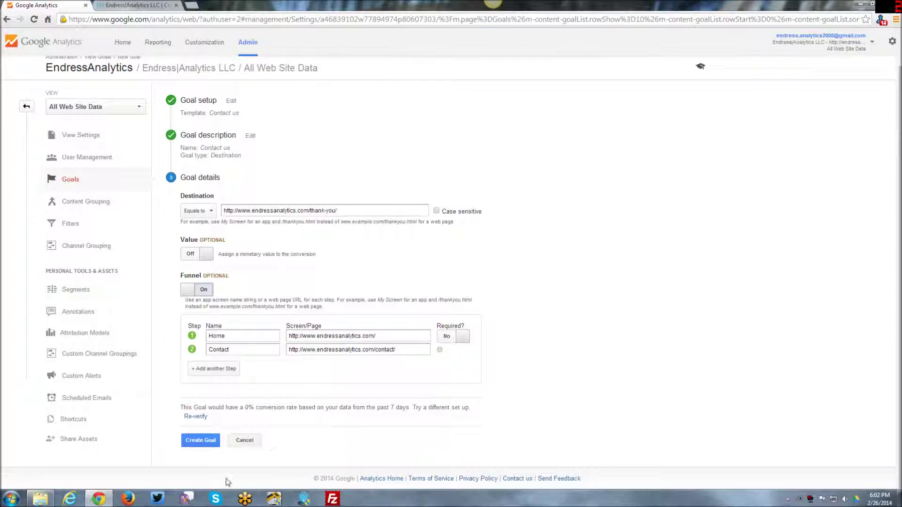
{"action": "left_click", "coordinate": [201, 442]}
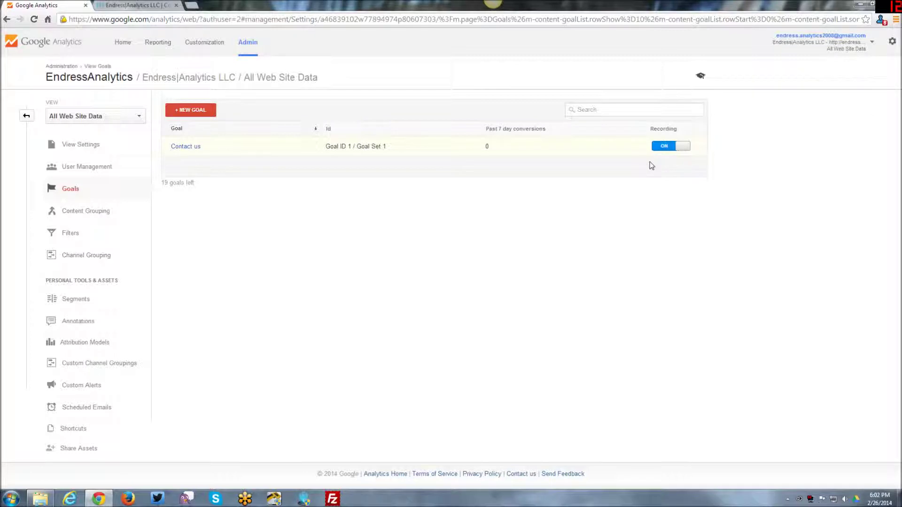
Open the Goals Overview report among the Conversions reports to review the completions of all goals.
{"action": "left_click", "coordinate": [163, 46]}
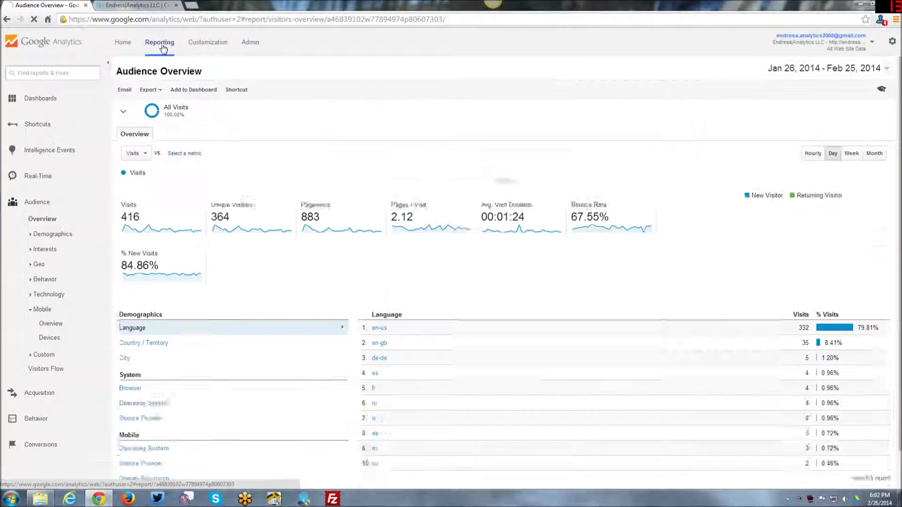
{"action": "left_click", "coordinate": [33, 446]}
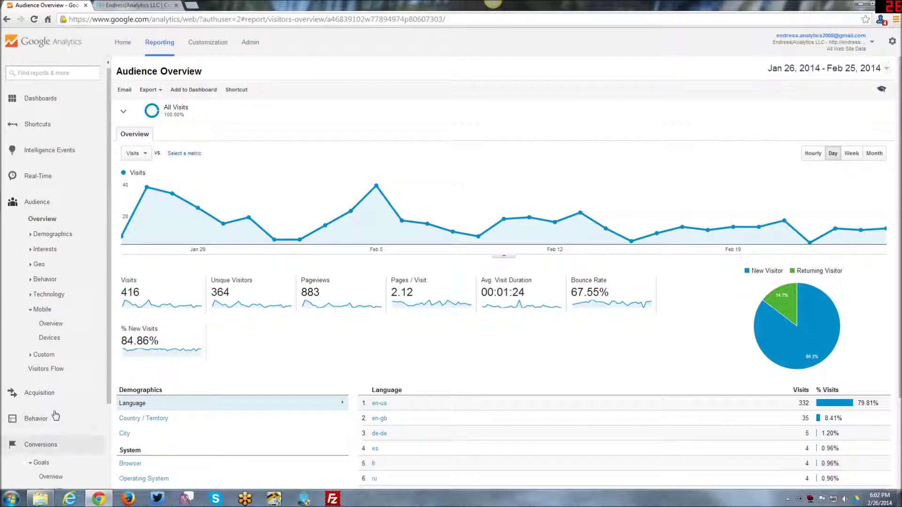
{"action": "scroll", "coordinate": [51, 409], "scroll_direction": "down", "scroll_amount": 3}
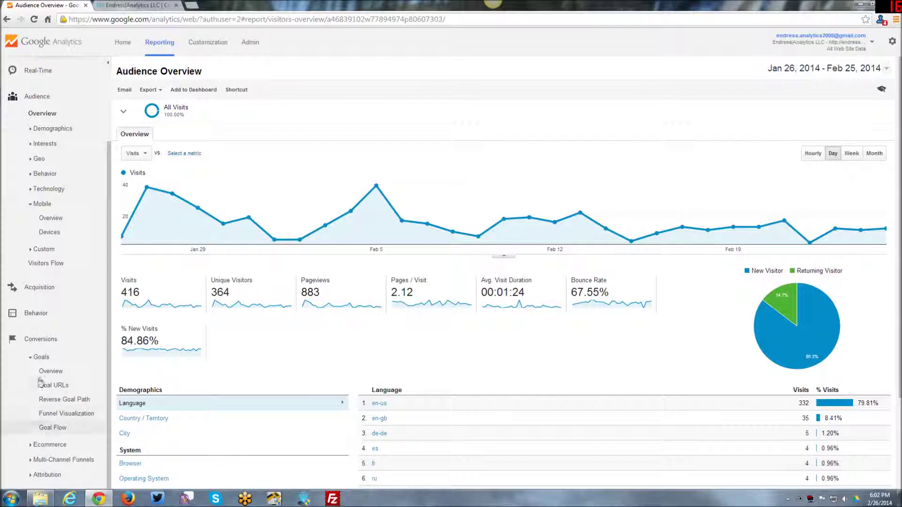
{"action": "scroll", "coordinate": [41, 358], "scroll_direction": "up", "scroll_amount": 2}
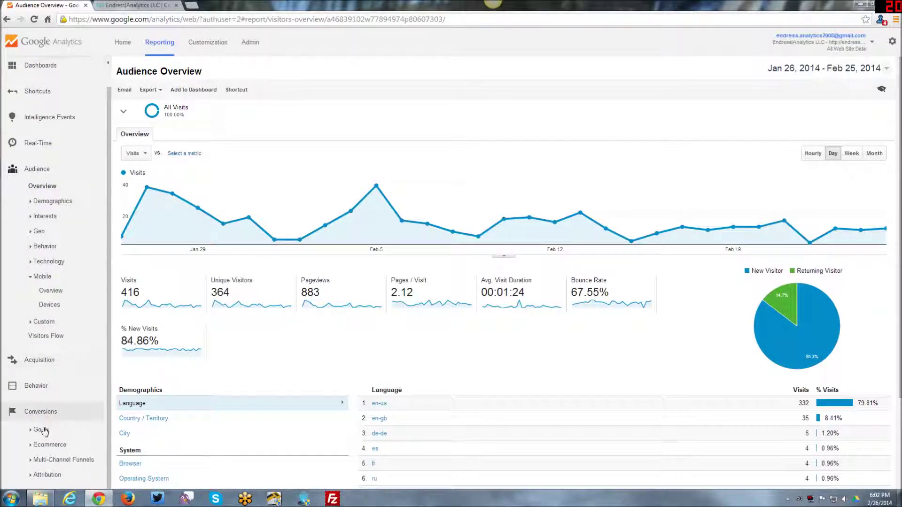
{"action": "left_click", "coordinate": [47, 443]}
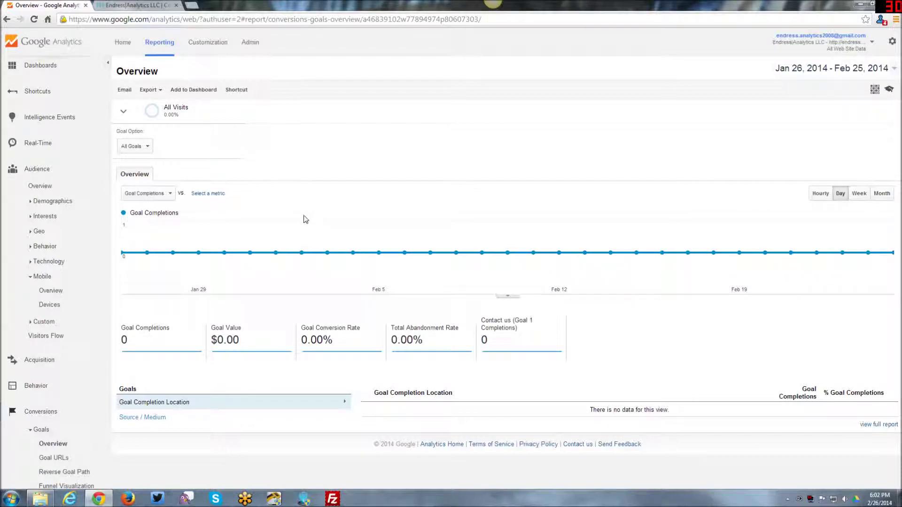
View the Goal URLs report and the Goal Flow report, examining the flow and the visits by source for each funnel step.
{"action": "left_click", "coordinate": [55, 459]}
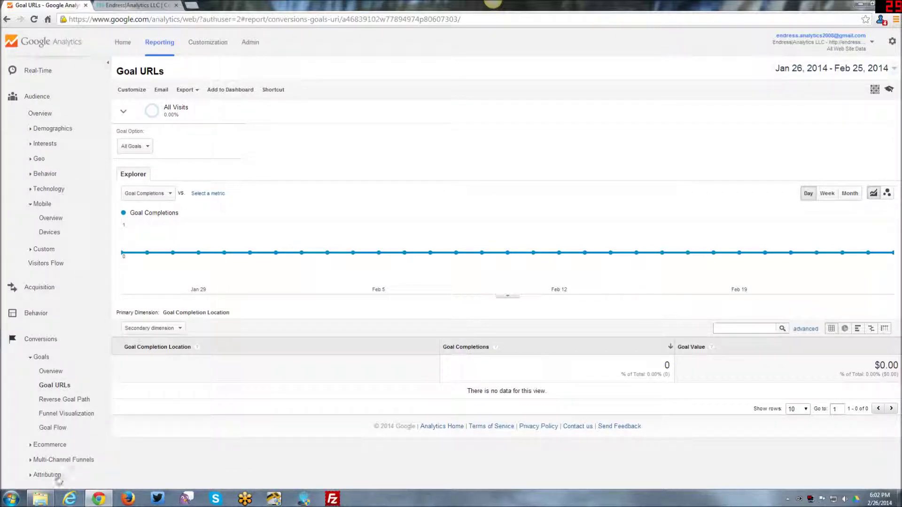
{"action": "left_click", "coordinate": [52, 429]}
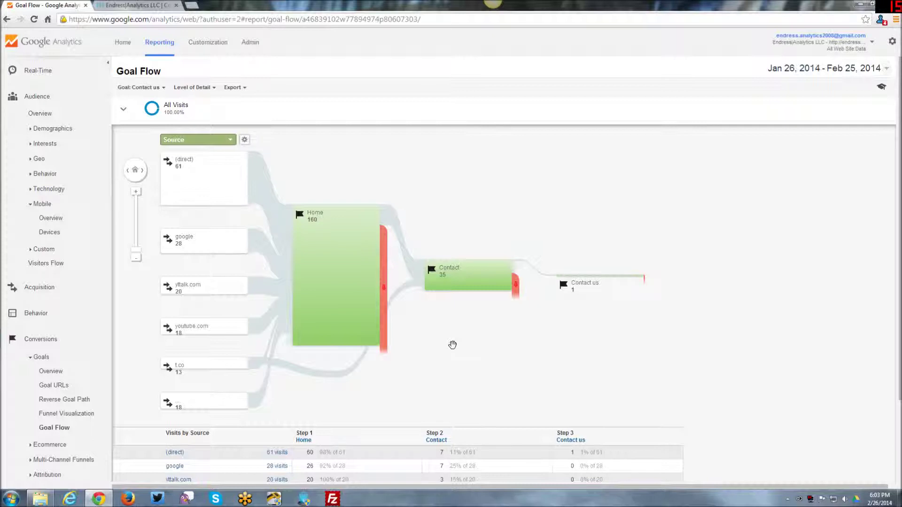
{"action": "scroll", "coordinate": [452, 345], "scroll_direction": "down", "scroll_amount": 2}
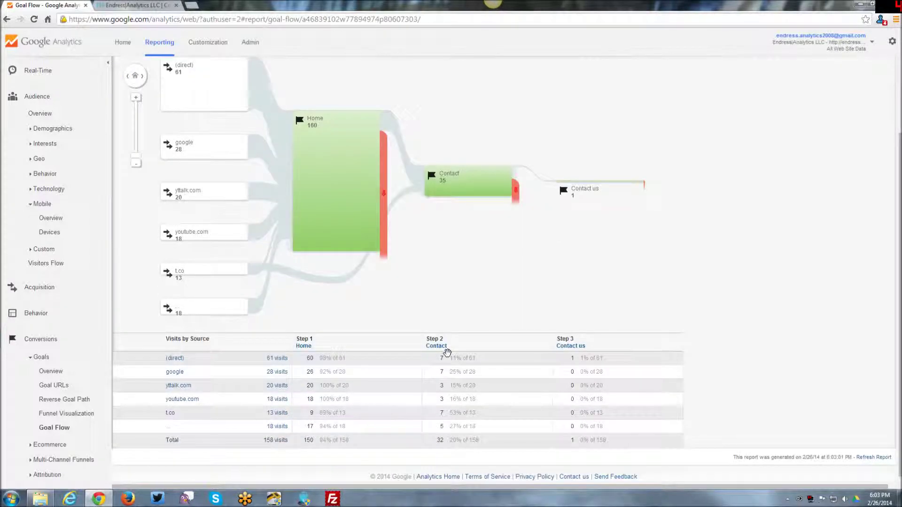
Open the Funnel Visualization report and examine the Contact us funnel from Home through Contact to the goal.
{"action": "left_click", "coordinate": [48, 416]}
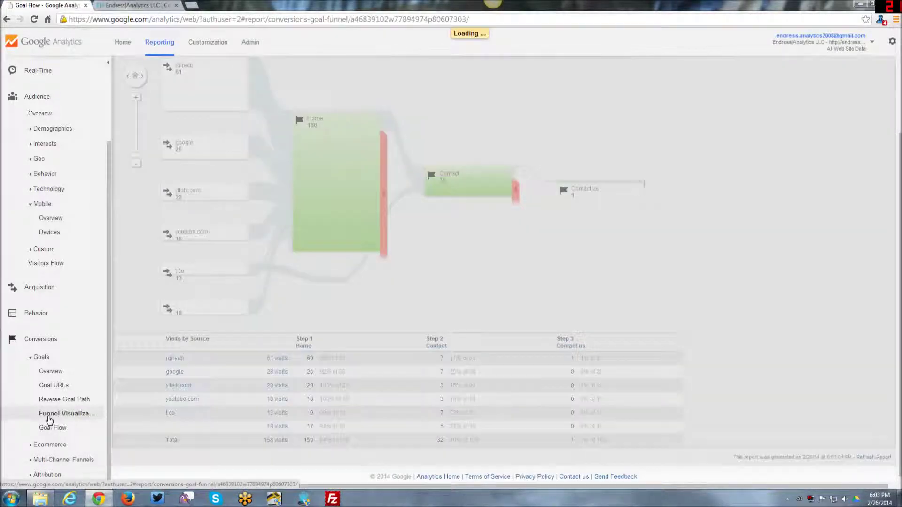
{"action": "scroll", "coordinate": [319, 407], "scroll_direction": "down", "scroll_amount": 4}
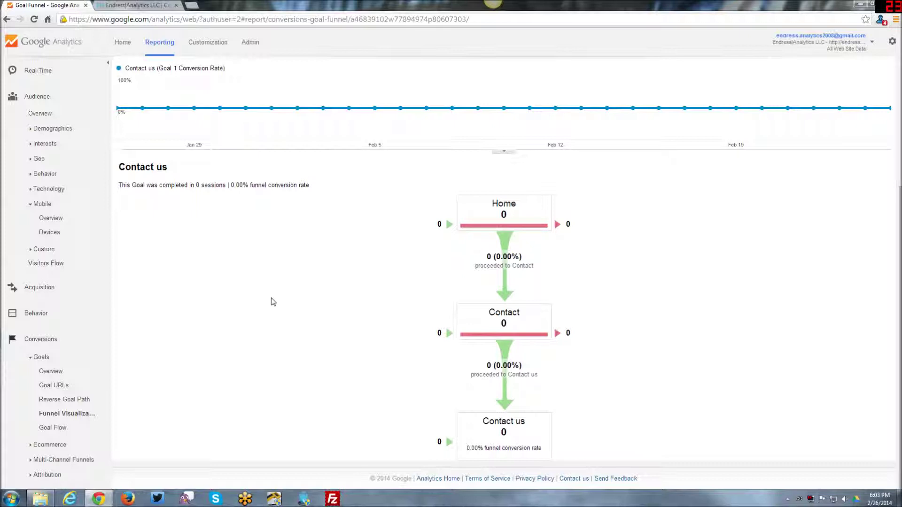
{"action": "scroll", "coordinate": [272, 301], "scroll_direction": "up", "scroll_amount": 4}
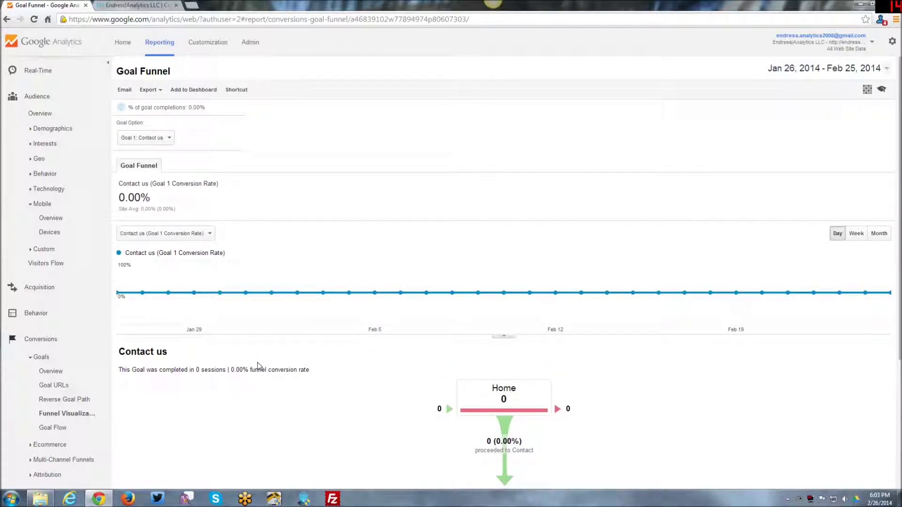